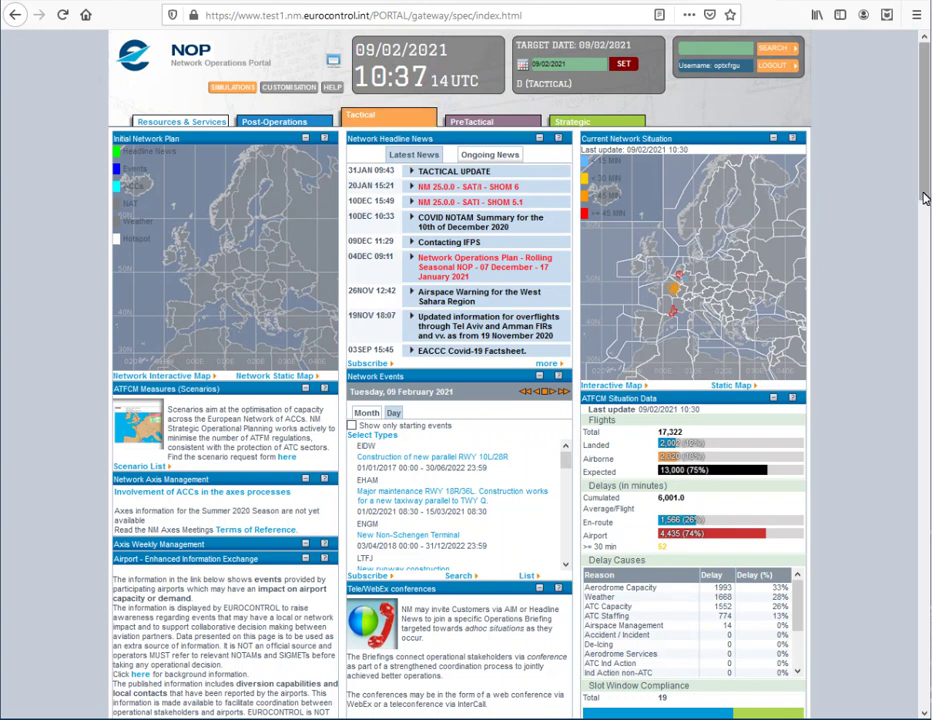
Query the regulation list from the portal's Measures section and start creating a new regulation
left_click_drag(923, 197, 924, 499)
left_click_drag(924, 566, 922, 568)
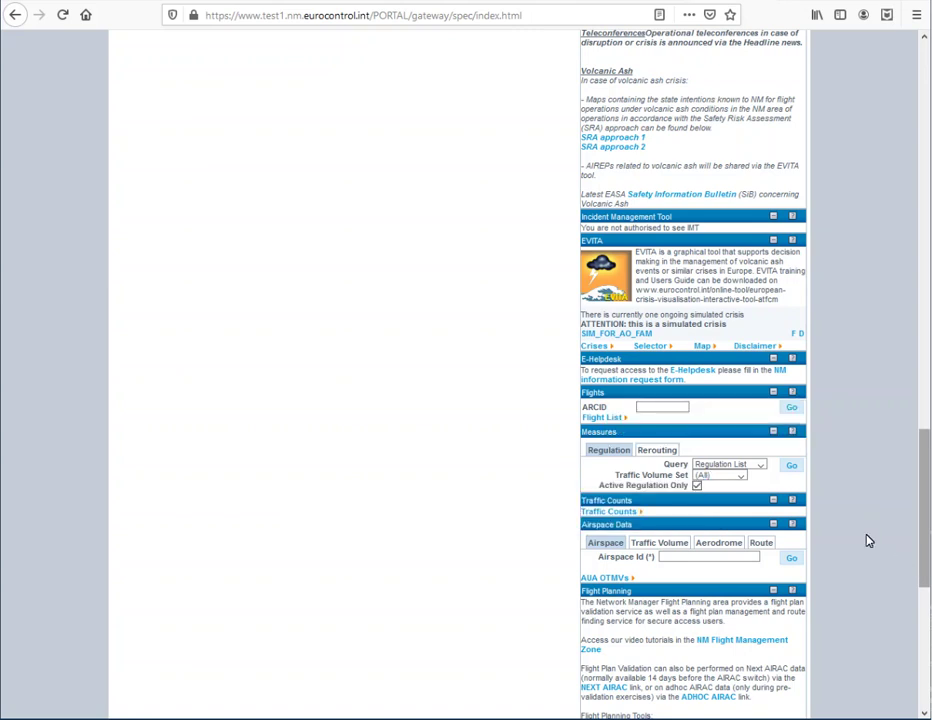
left_click(791, 468)
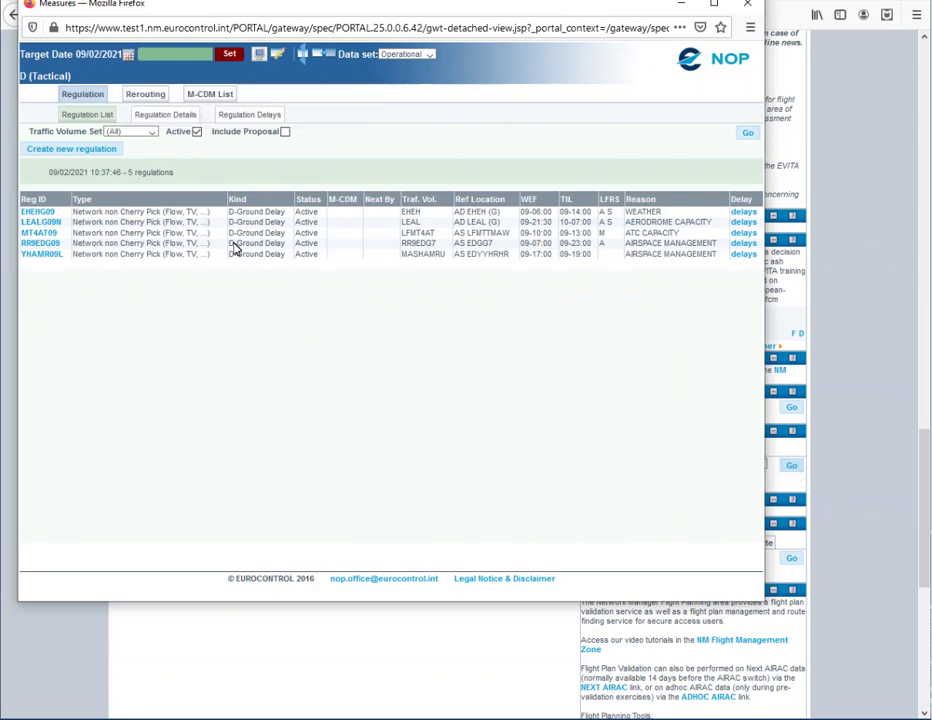
left_click(118, 155)
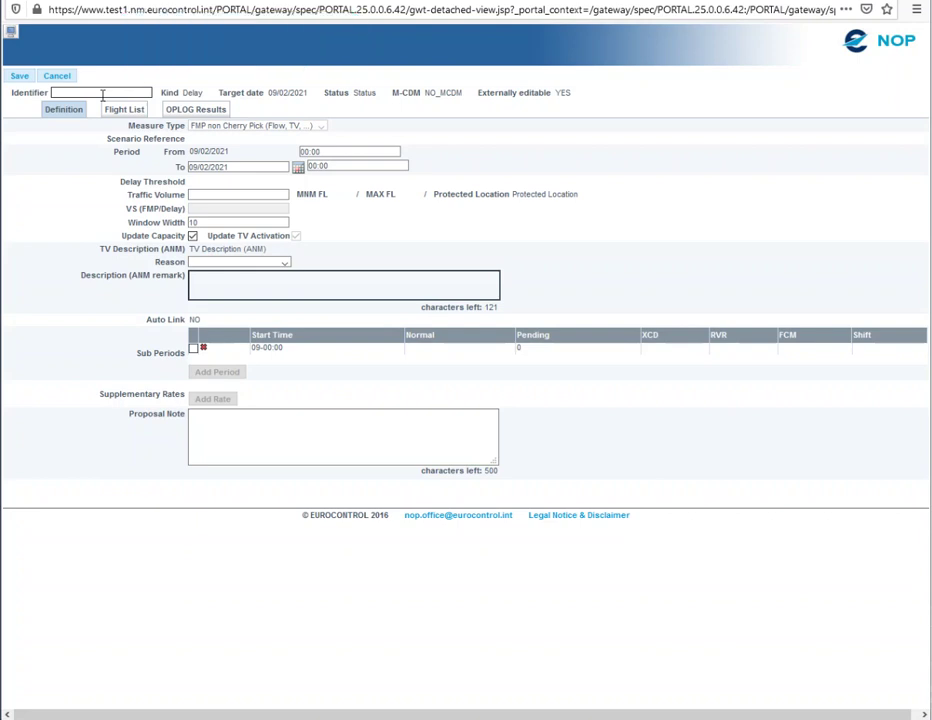
Set the regulation's identifier to TEST09 and its period from 13:00 to 15:00
left_click(102, 93)
type("TEST09")
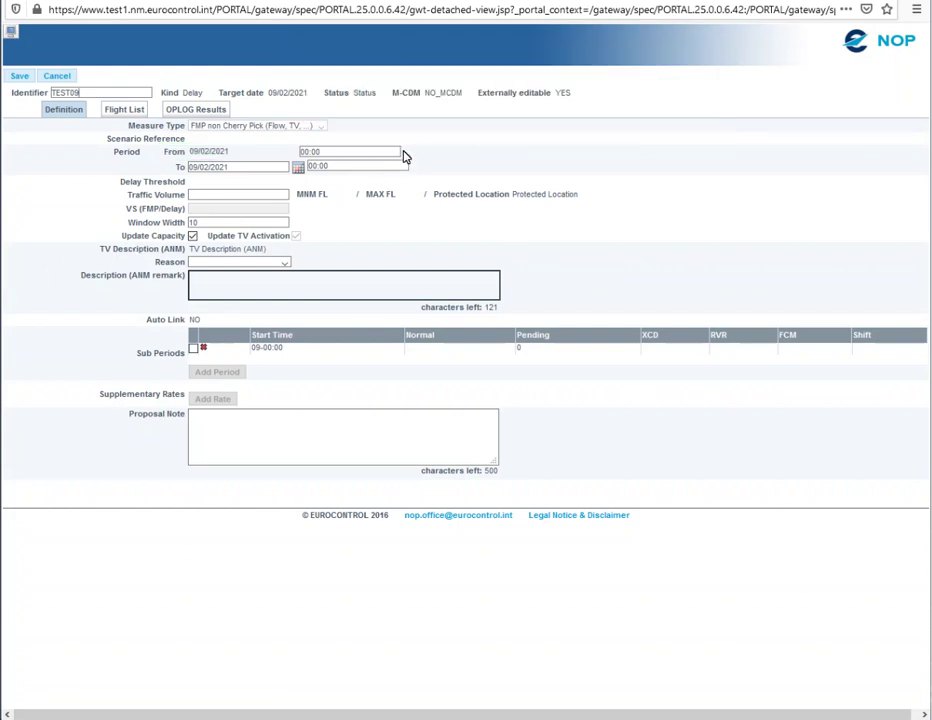
left_click(357, 151)
type("13:00")
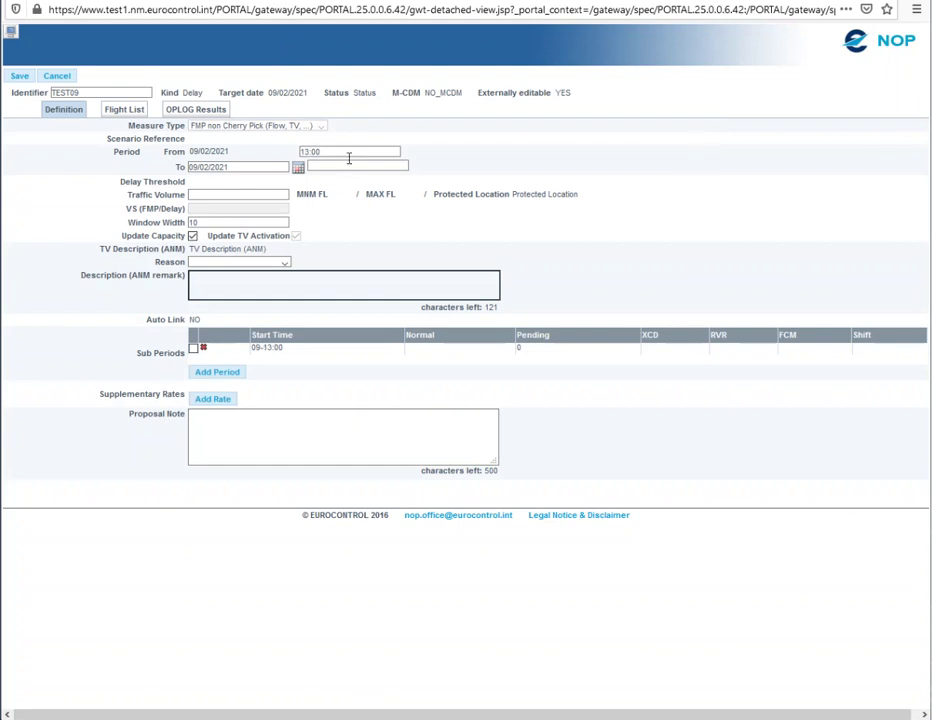
left_click(334, 167)
type("15:0")
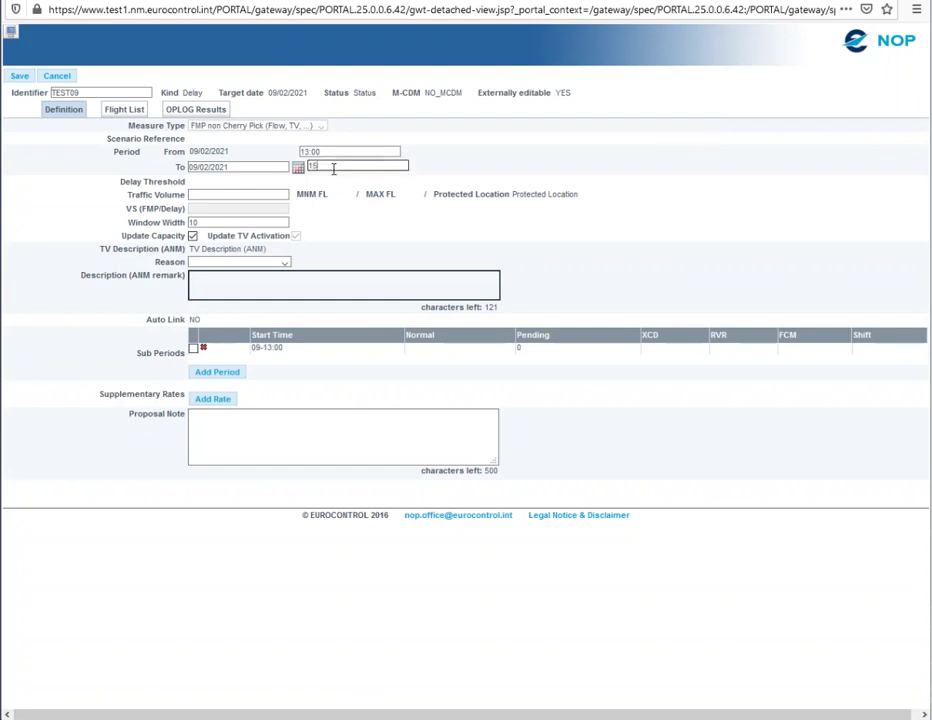
type("0")
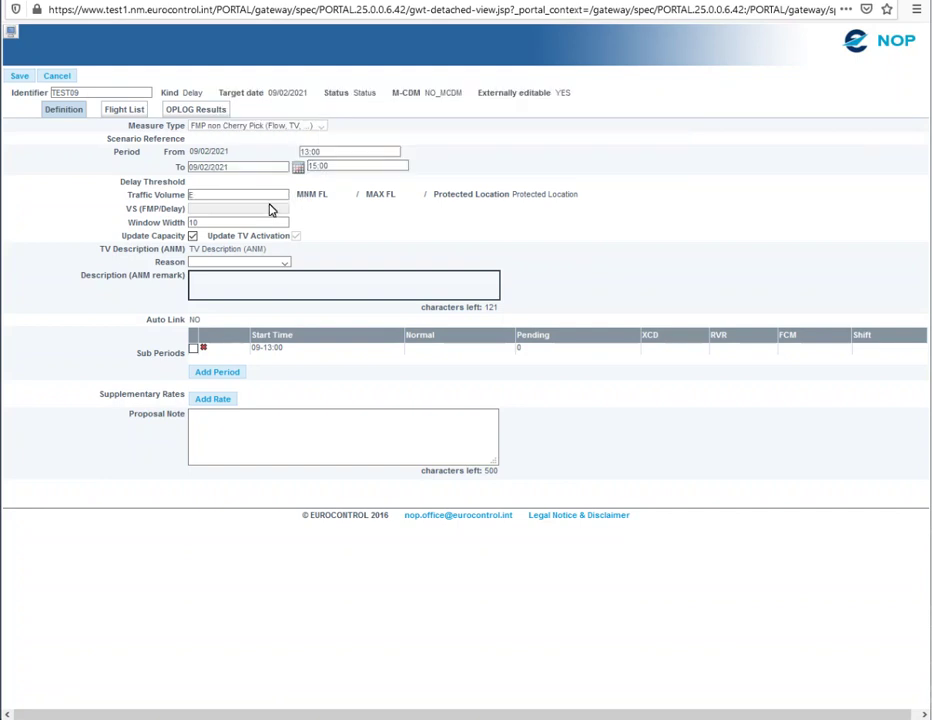
Set the traffic volume to EBBRARR and choose AERODROME CAPACITY as the regulation reason
type("BBRARR")
left_click(286, 265)
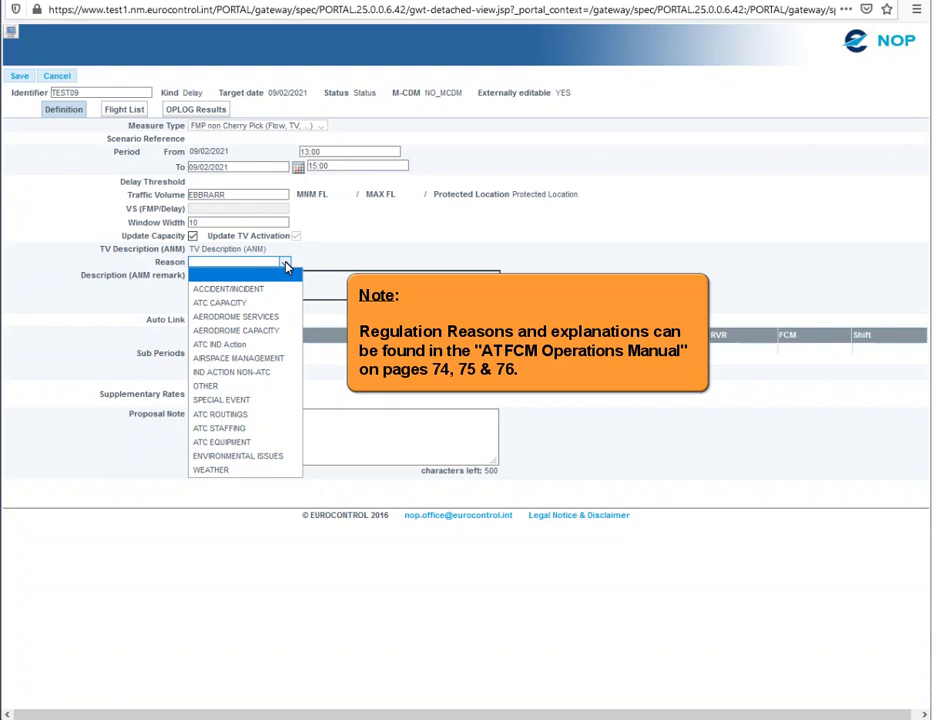
left_click(286, 265)
left_click(286, 265)
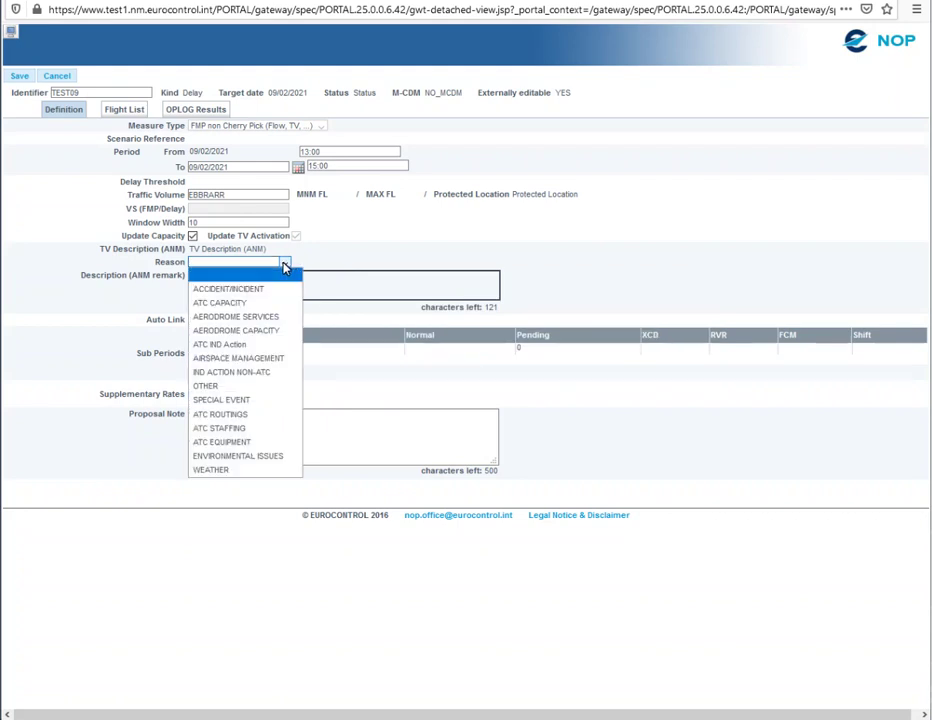
left_click(282, 331)
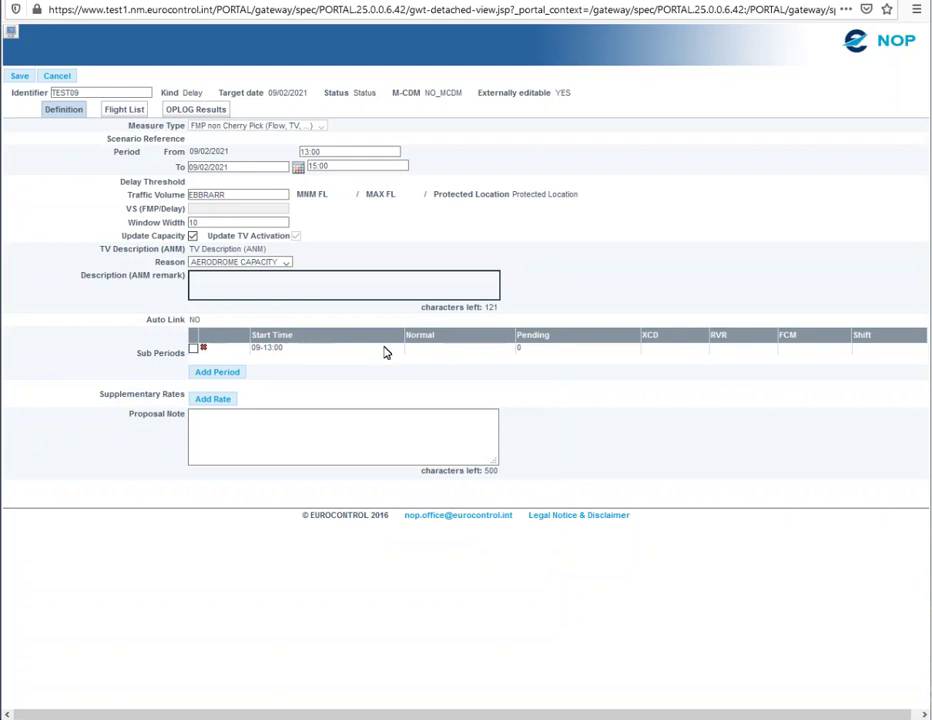
Set the 13:00 sub-period's normal rate to 25 and its pending rate to 1
left_click(459, 350)
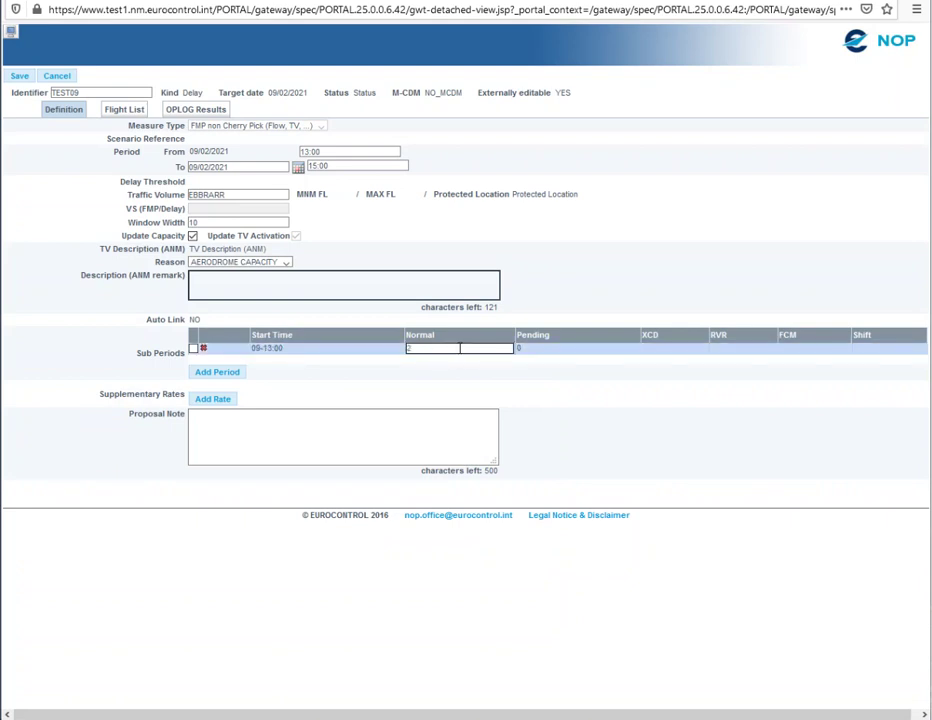
type("25")
left_click(548, 351)
type("1")
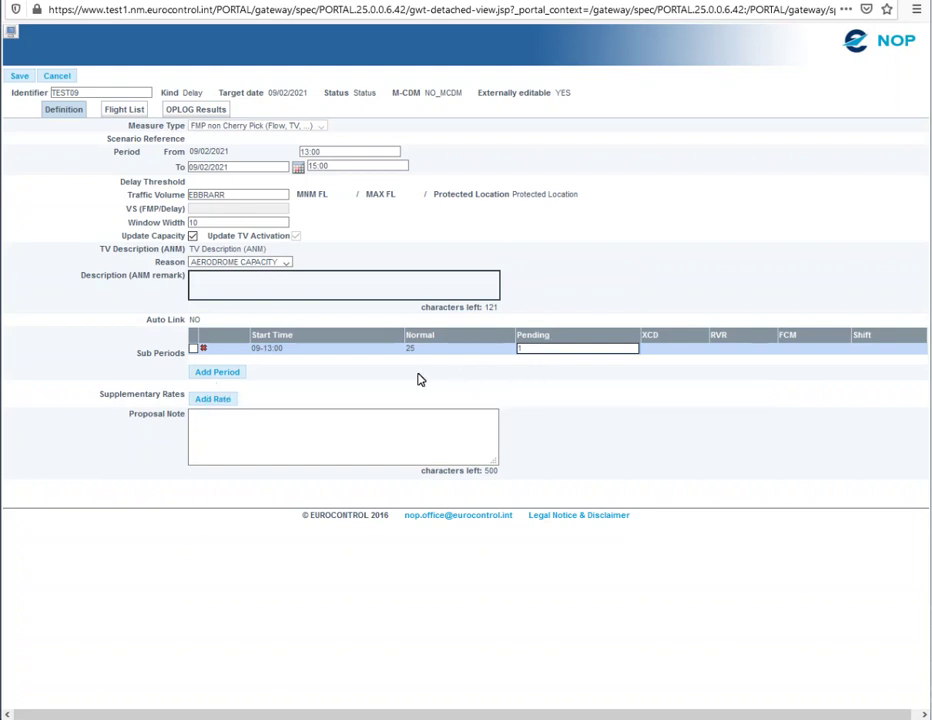
Add a second sub-period based on the 13:00 row and delete it again
left_click(241, 377)
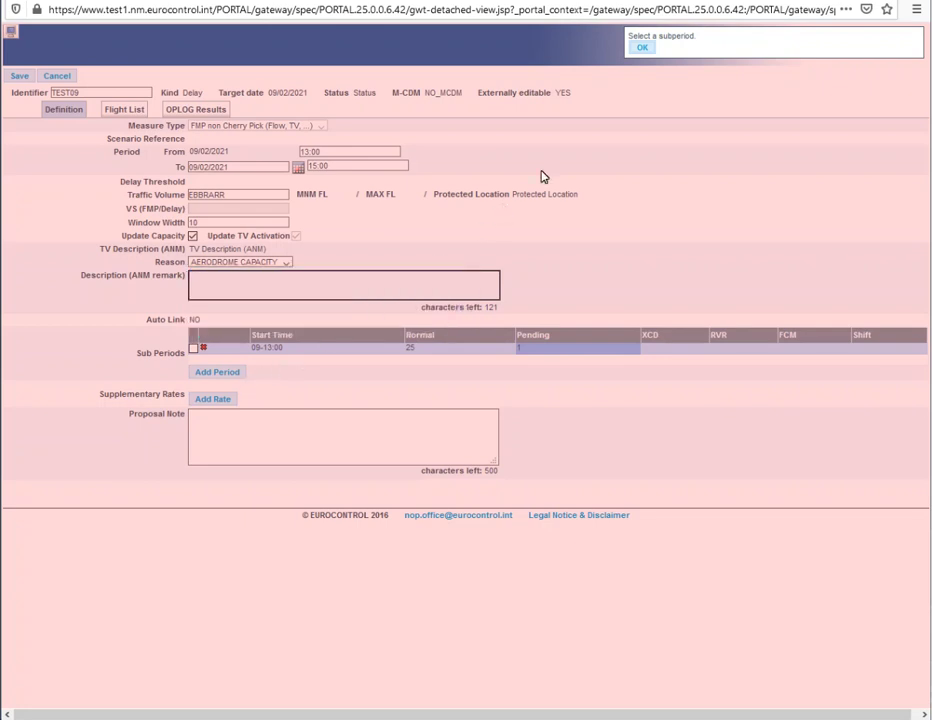
left_click(643, 50)
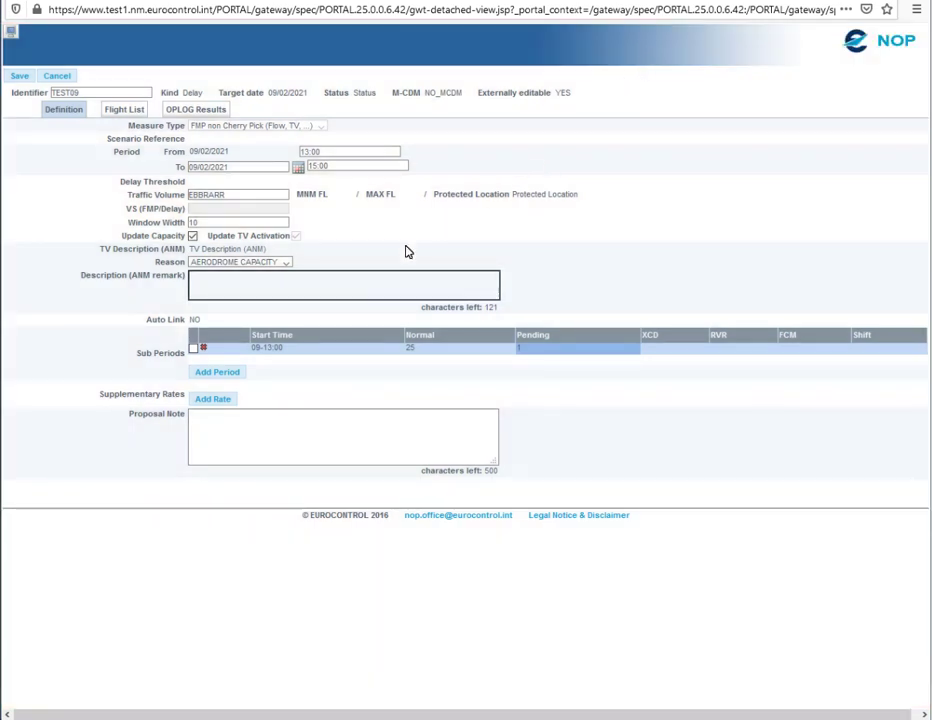
left_click(194, 349)
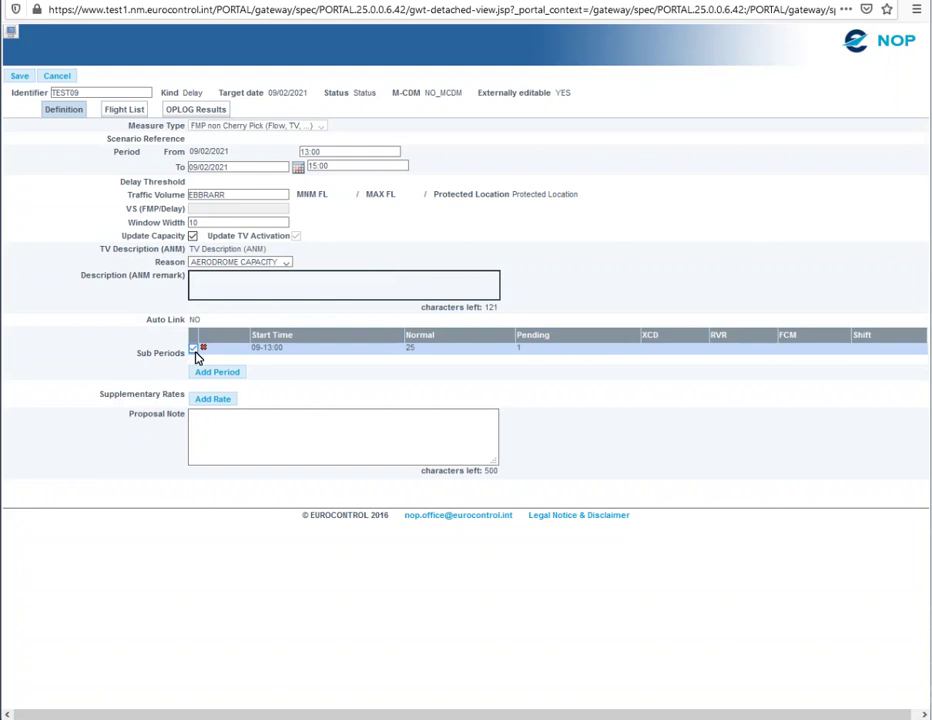
left_click(238, 377)
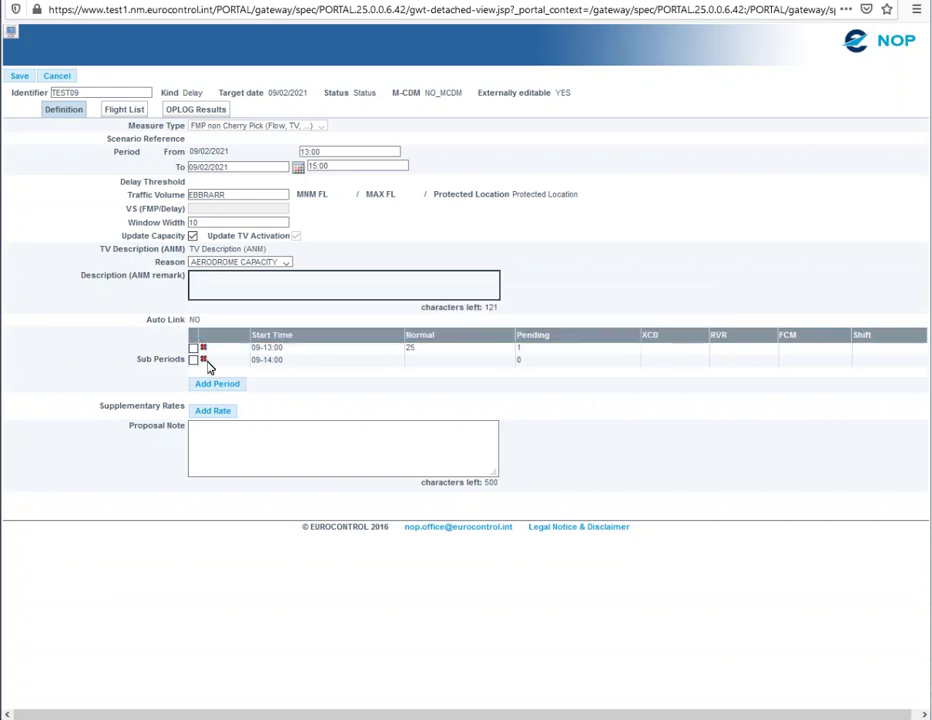
left_click(204, 360)
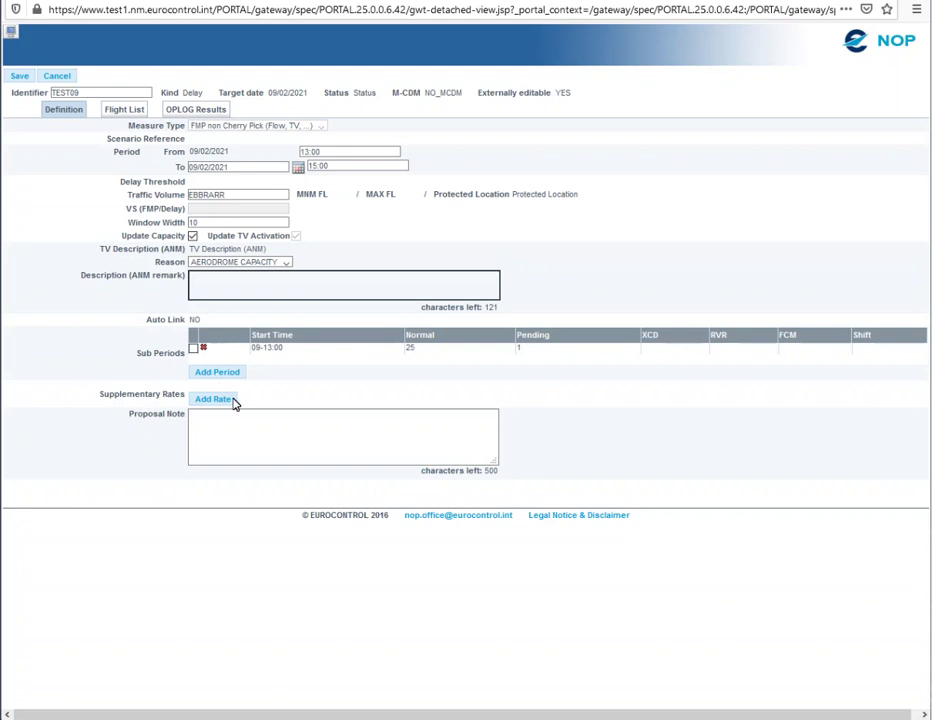
Add a supplementary rate row, try its rate and end time fields, and delete the row
left_click(230, 400)
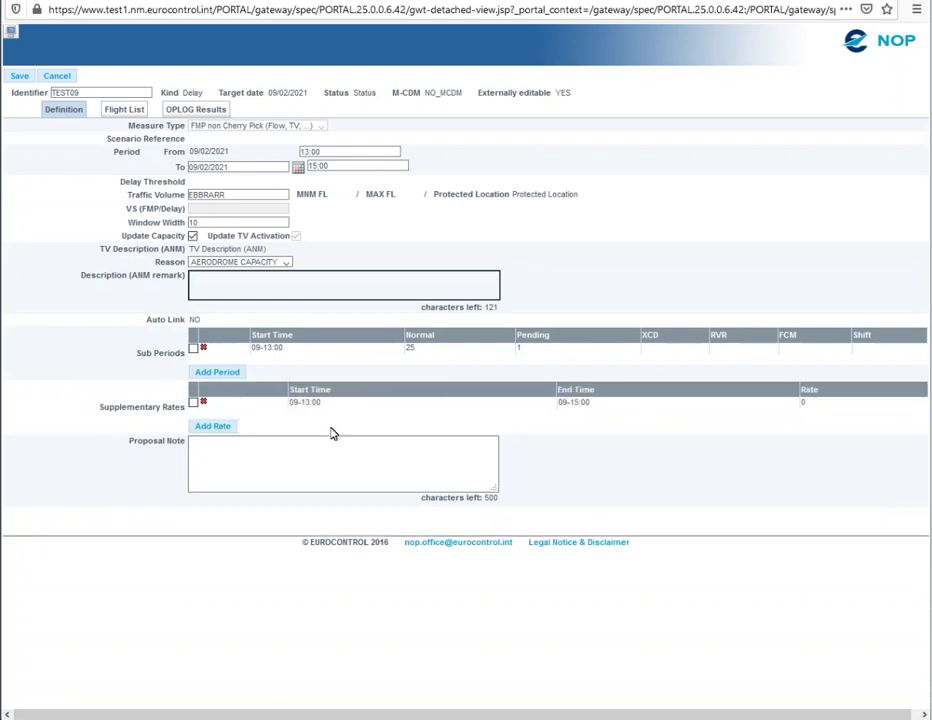
left_click(820, 402)
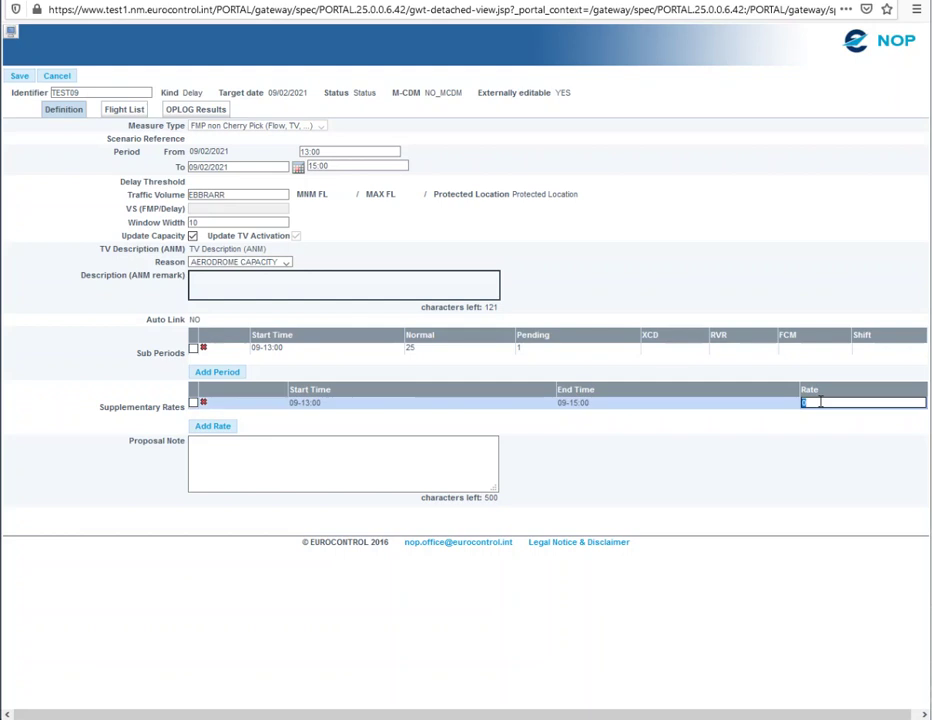
left_click(597, 404)
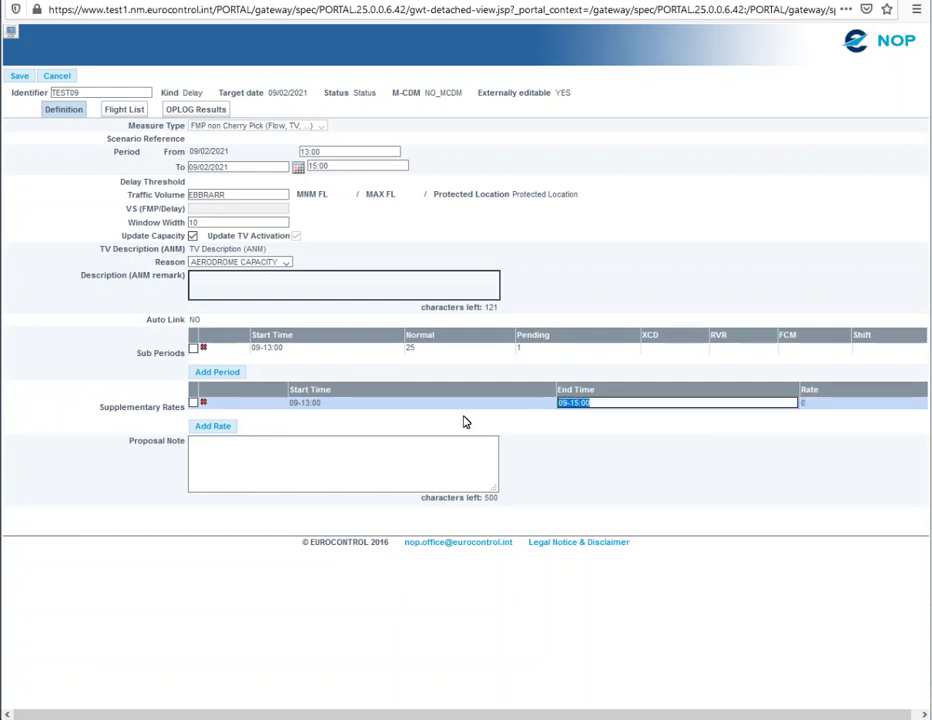
left_click(204, 403)
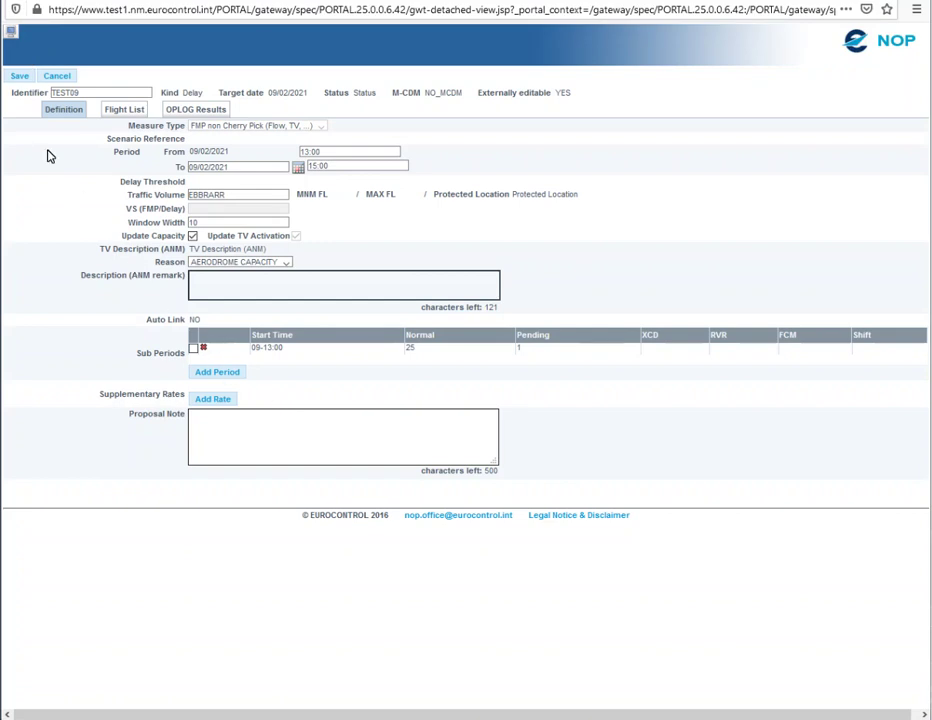
Save TEST09 as a proposal for measure creation/modification and close its editor
left_click(18, 77)
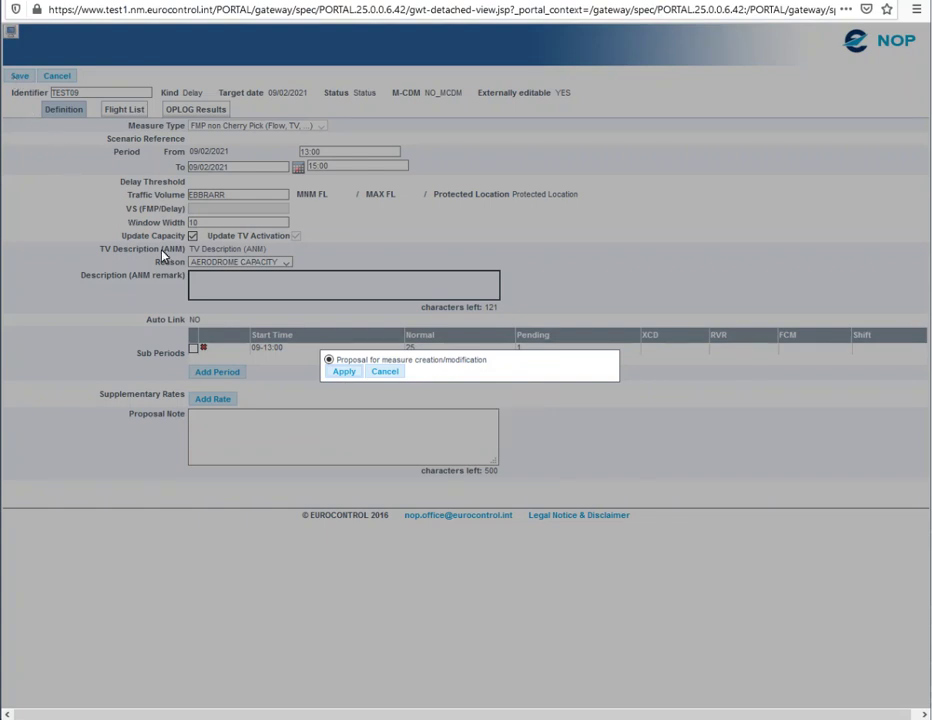
left_click(343, 372)
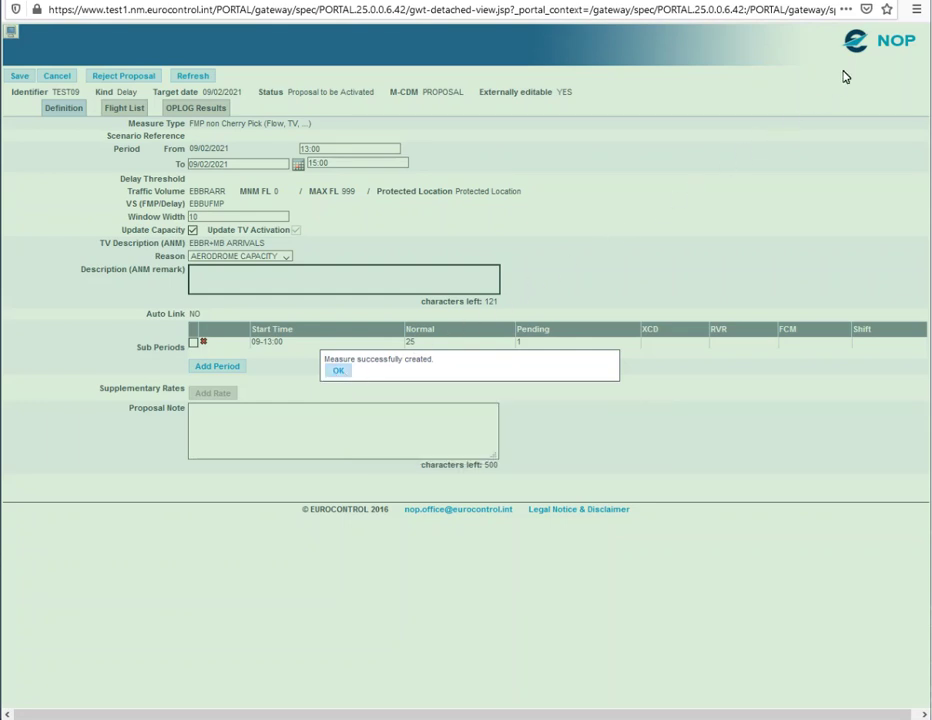
key("Return")
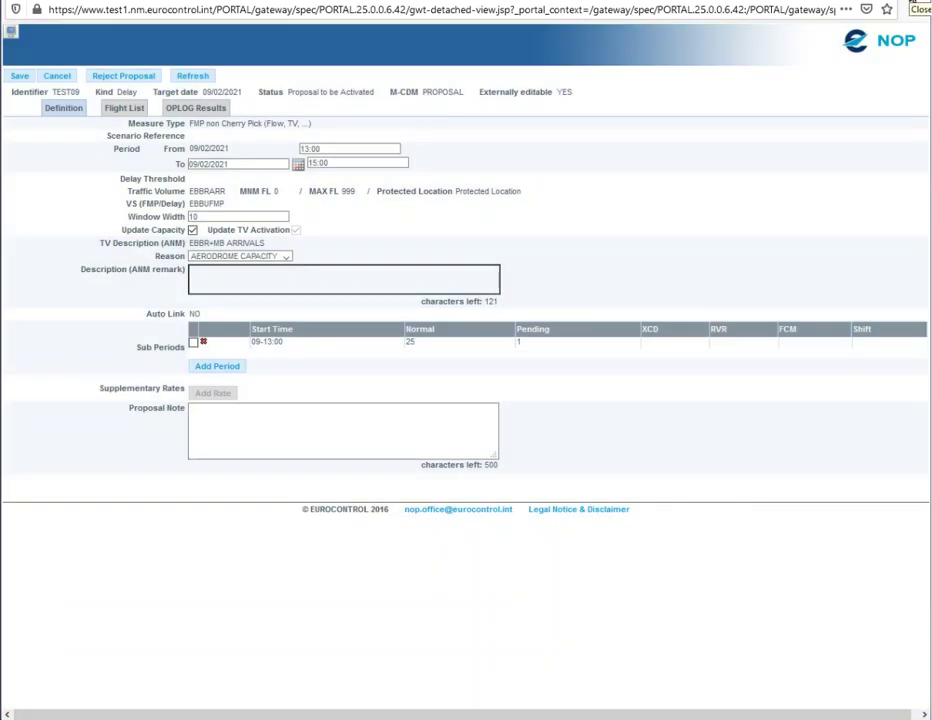
left_click(913, 3)
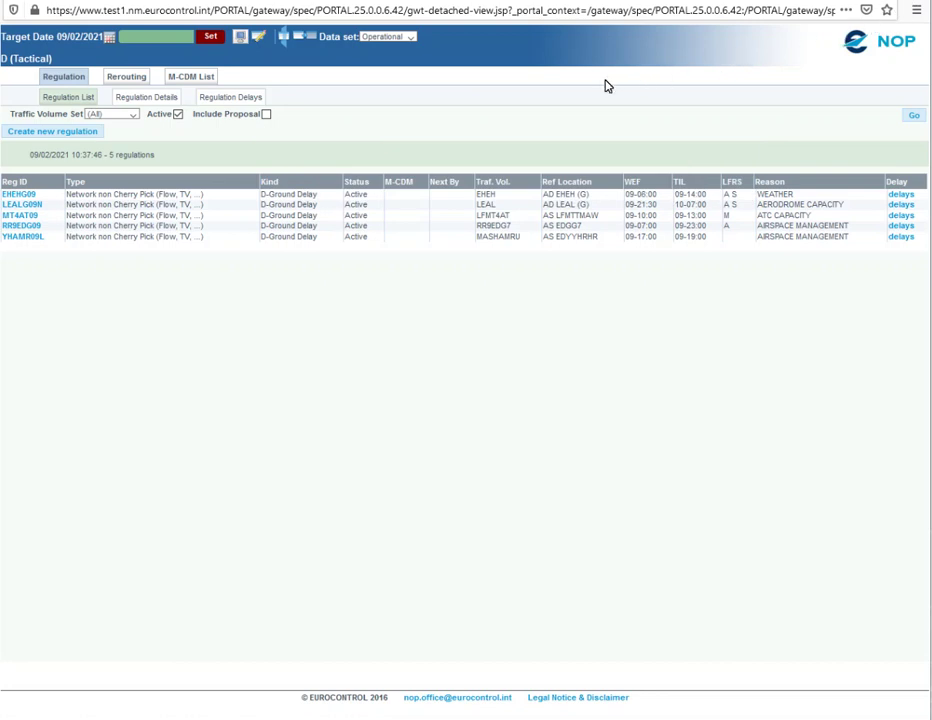
Refresh the regulation list with proposals included and check the TEST09 proposal in the measure editor
left_click(266, 114)
left_click(266, 114)
left_click(913, 118)
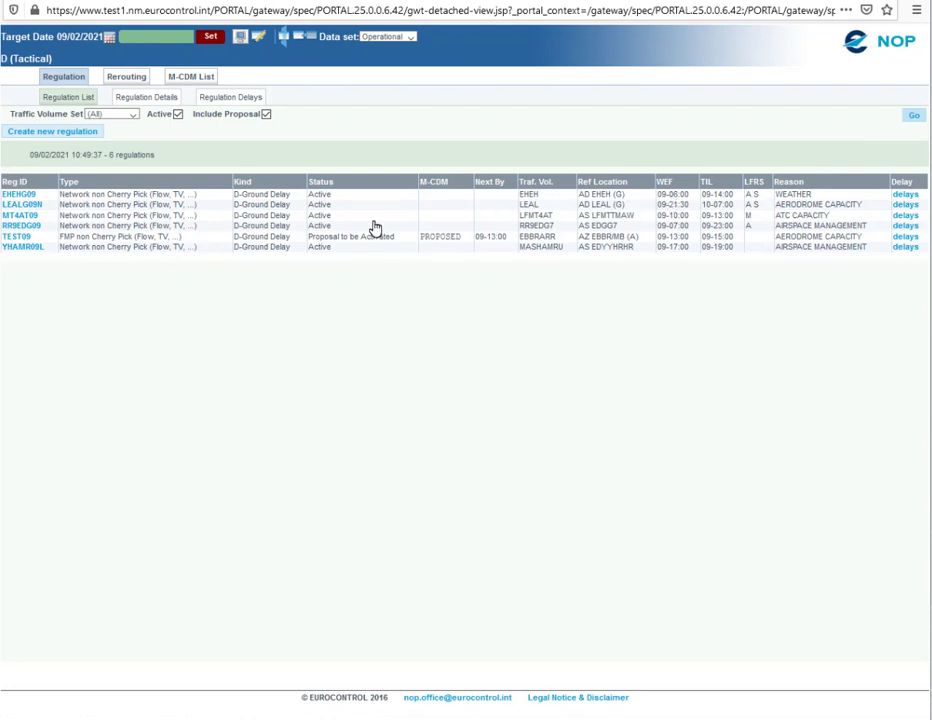
left_click(27, 239)
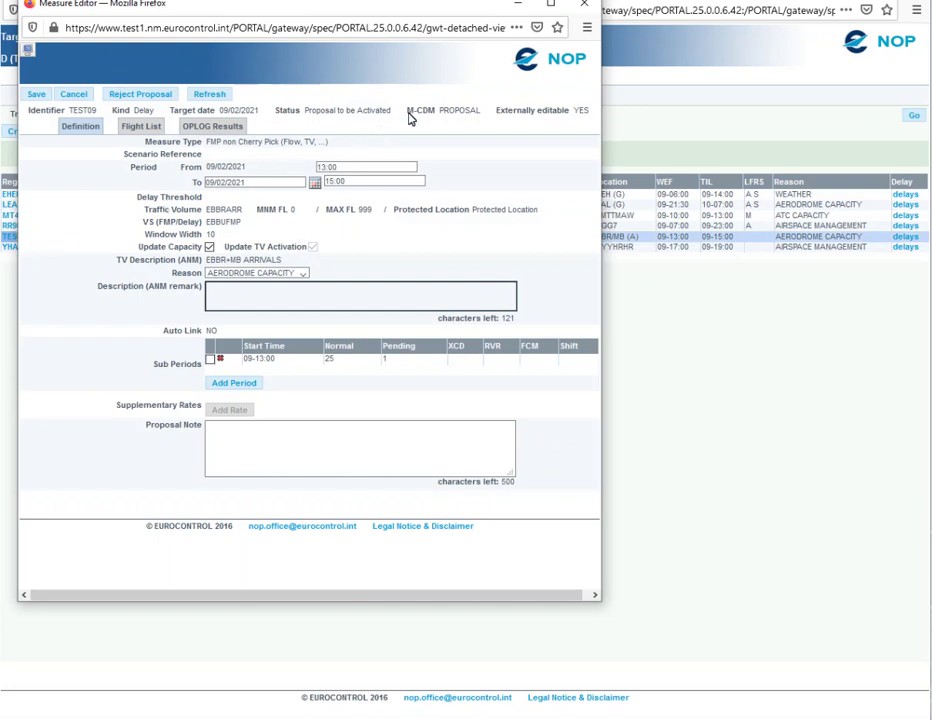
left_click(586, 7)
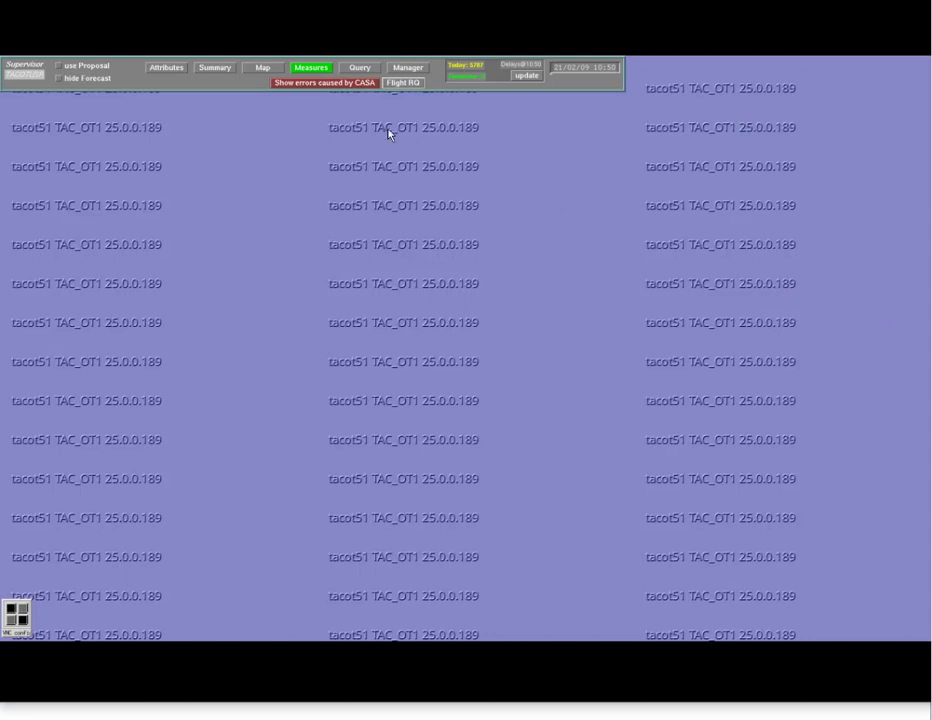
Switch to ETFMS and start the review of proposal regulation TEST09 in the regulation editor
left_click(328, 72)
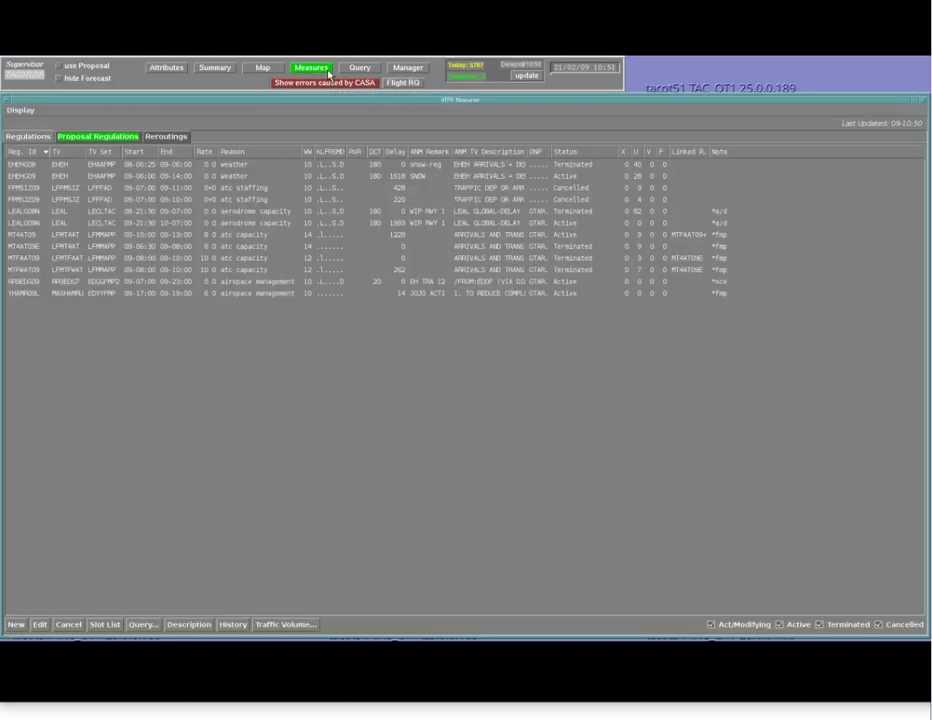
left_click(93, 145)
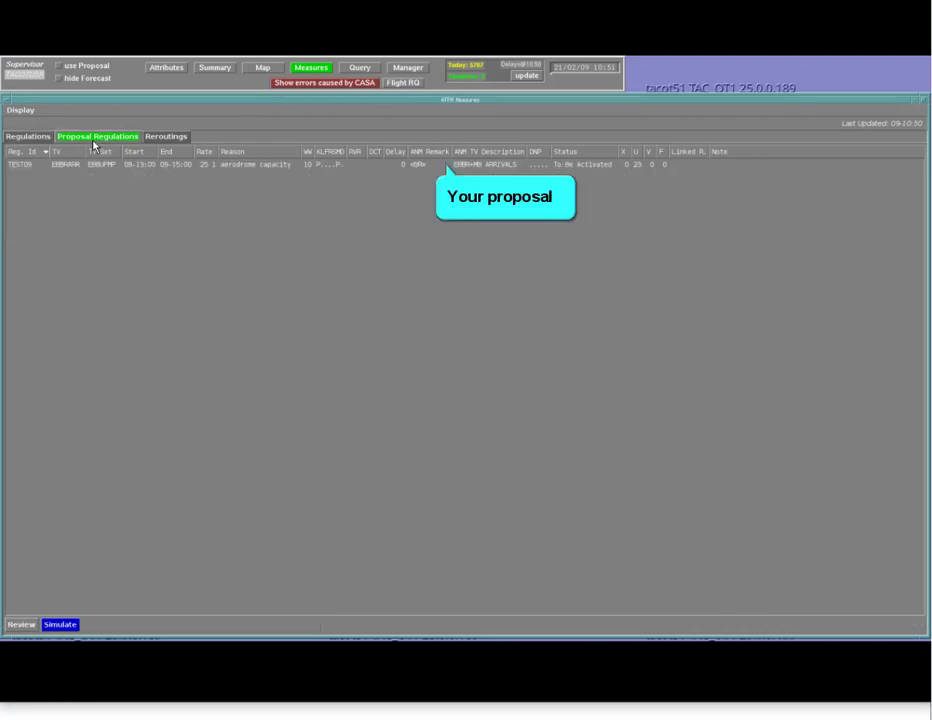
left_click(112, 166)
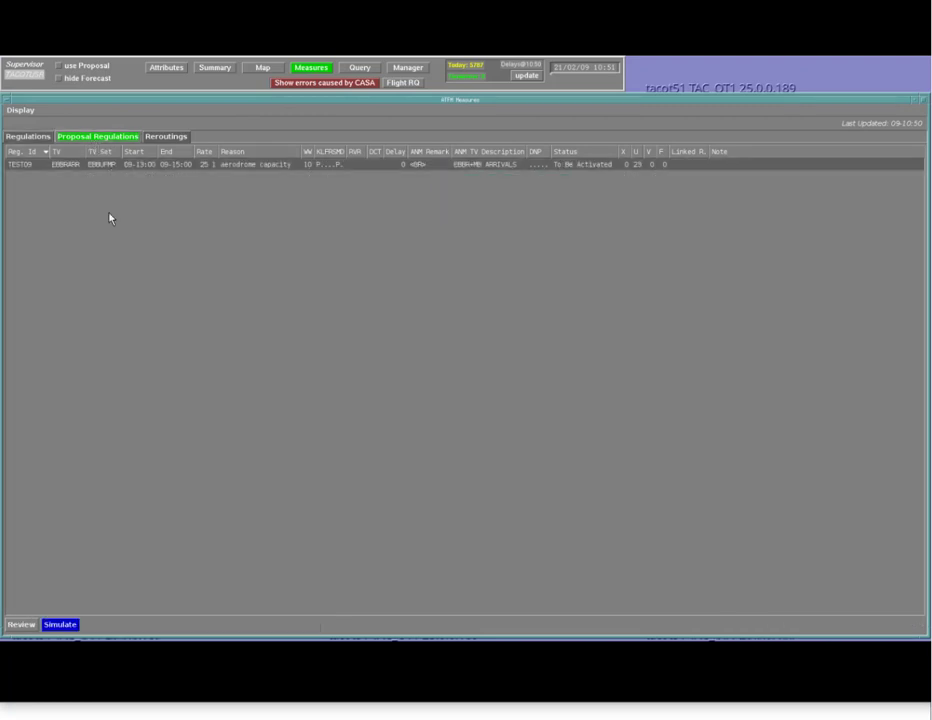
left_click(22, 625)
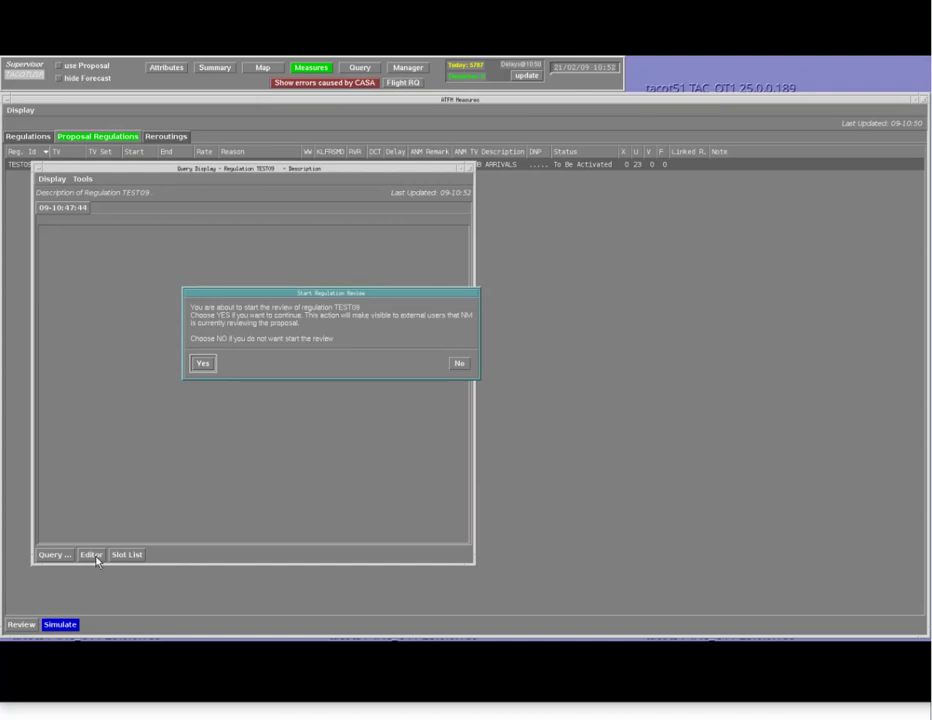
left_click(207, 370)
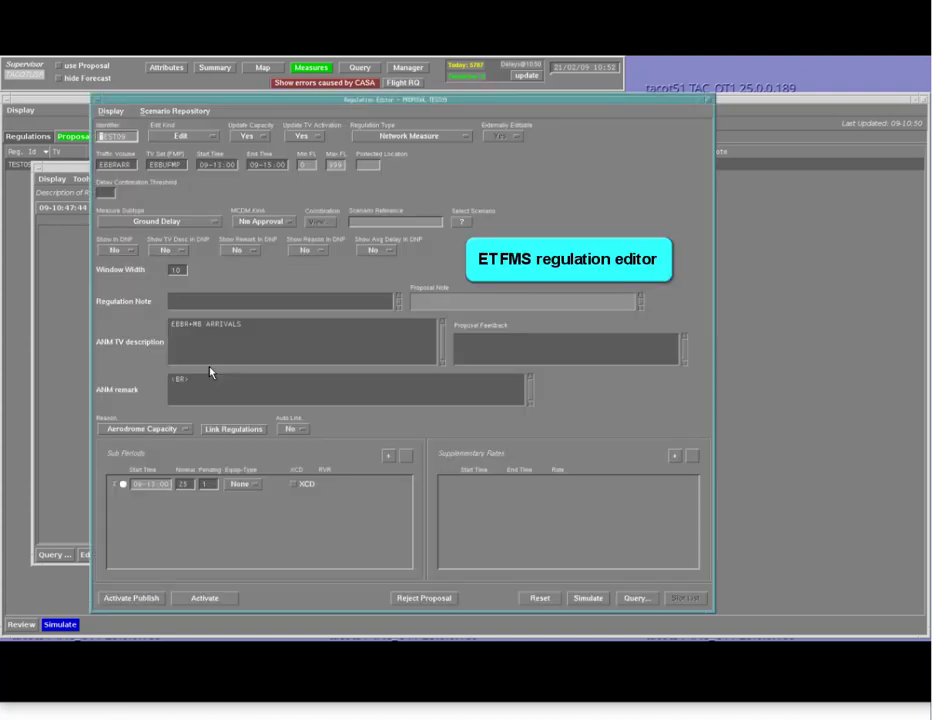
Activate and publish regulation TEST09, agreeing to its creation with departure sequence and A-DPI flights protected
left_click(153, 599)
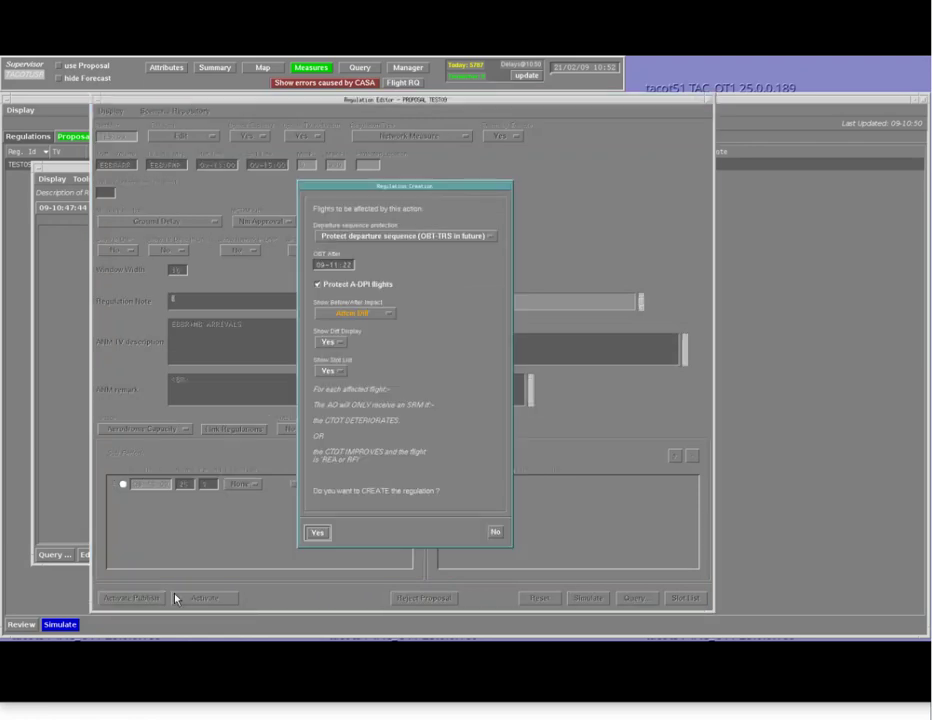
left_click(320, 536)
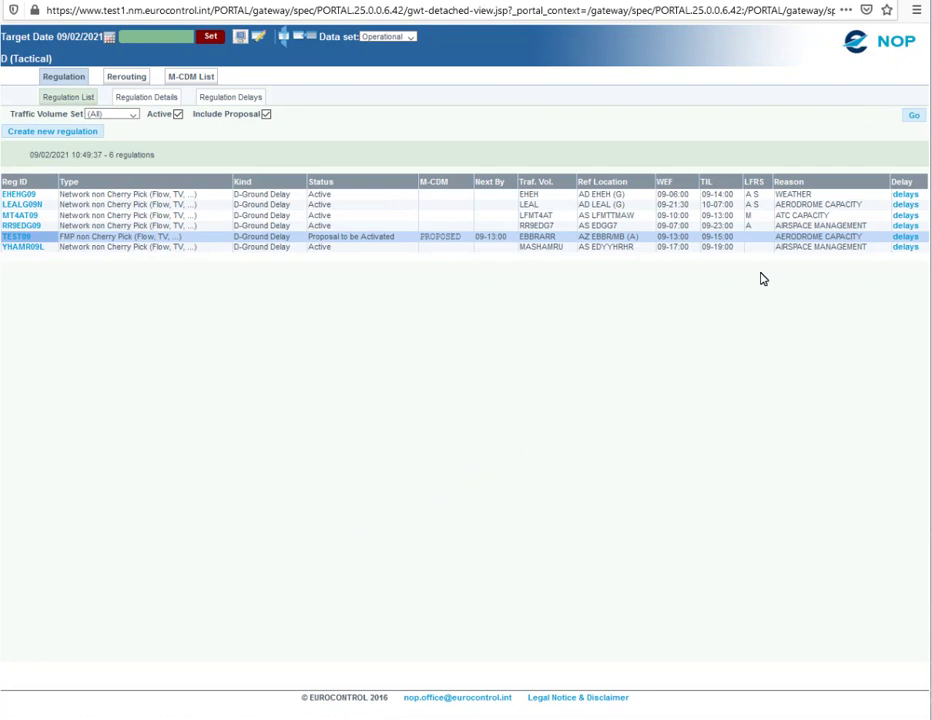
Switch back to the NOP portal and refresh the regulation list with proposals excluded
left_click(913, 117)
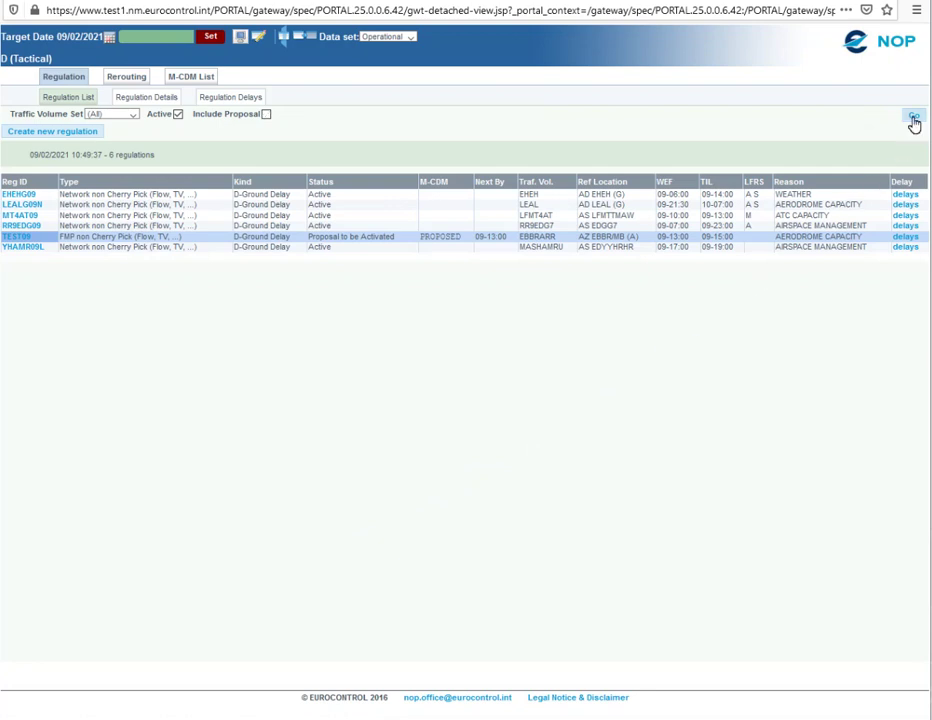